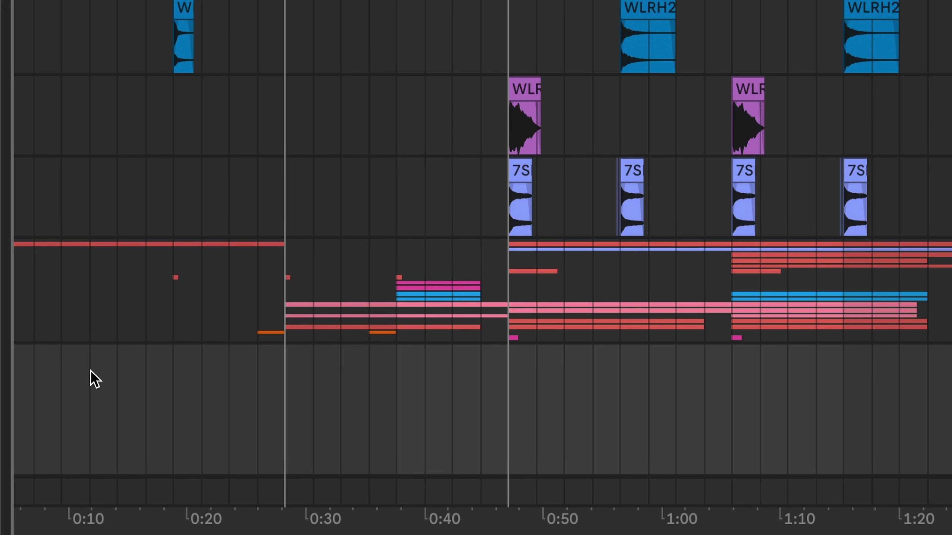
- Arm the empty VOCALS track and record the lead vocal take with F9
{"action": "left_click", "coordinate": [96, 379]}
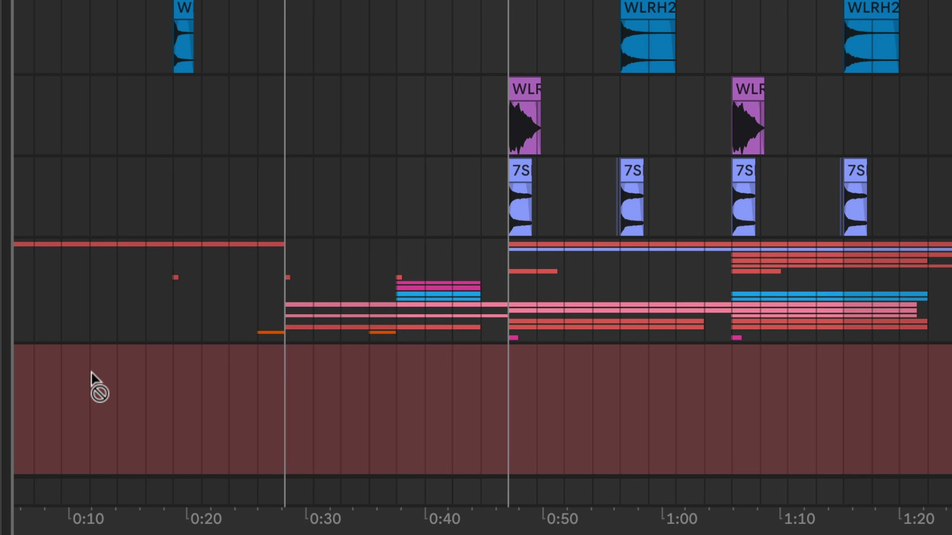
{"action": "key", "text": "F9"}
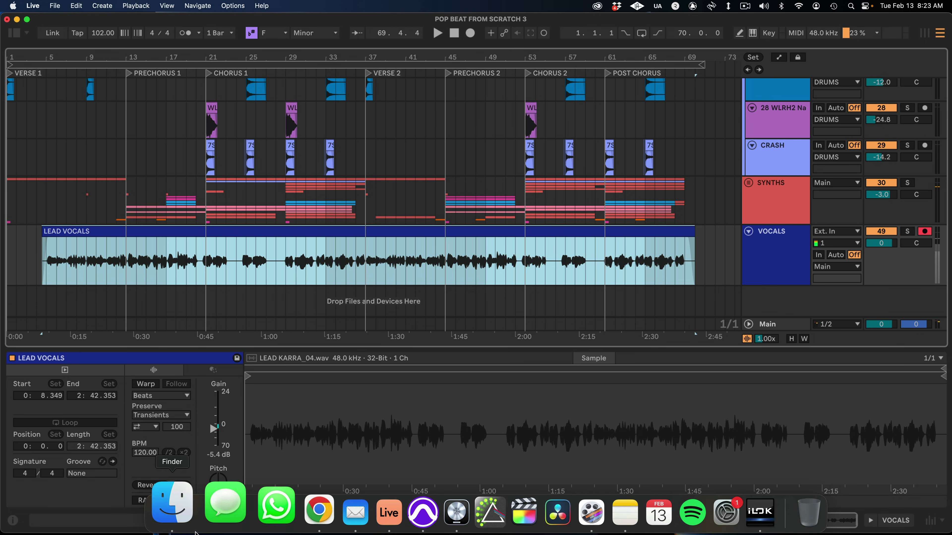
- Browse the ABLETON 9–12 version folders in Finder and drag LEAD VOCAL SAUCE 12.adg onto LEAD VOCALS
{"action": "left_click", "coordinate": [170, 503]}
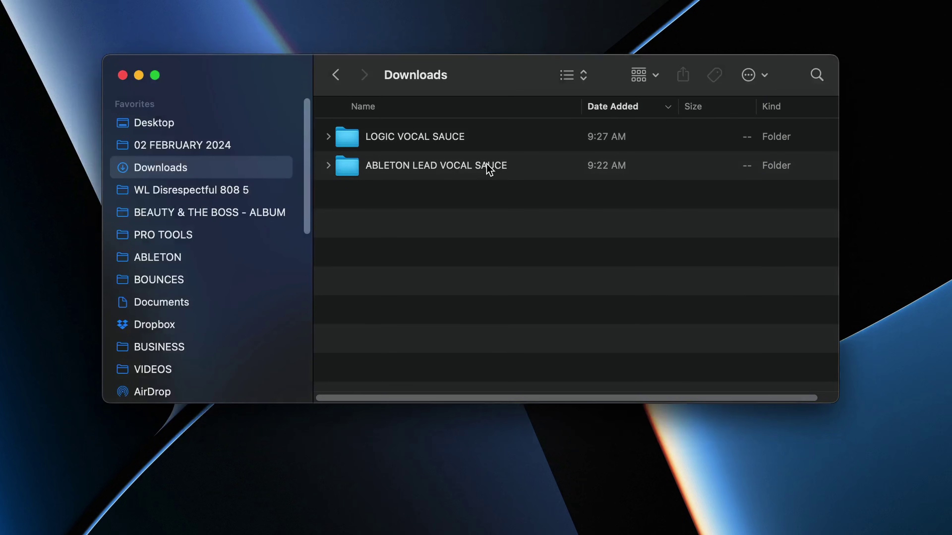
{"action": "double_click", "coordinate": [487, 166]}
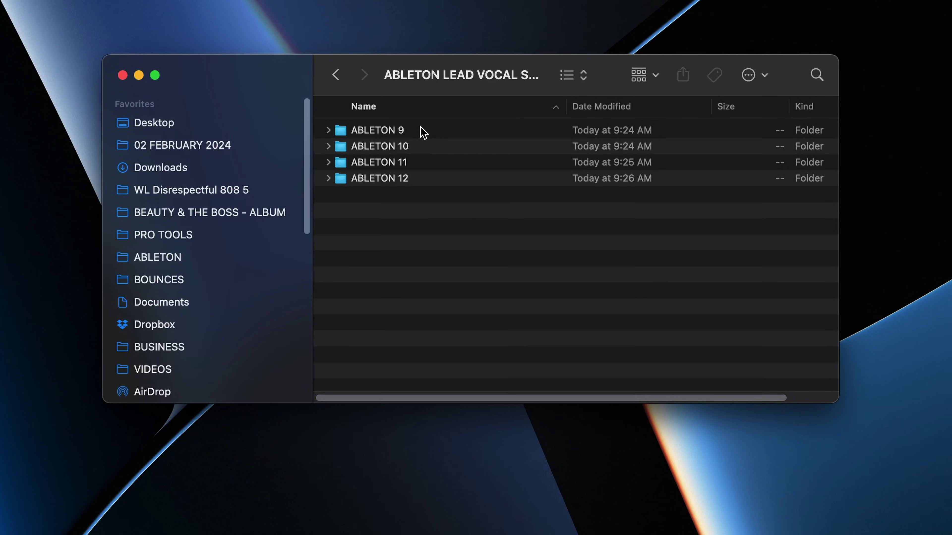
{"action": "double_click", "coordinate": [407, 181]}
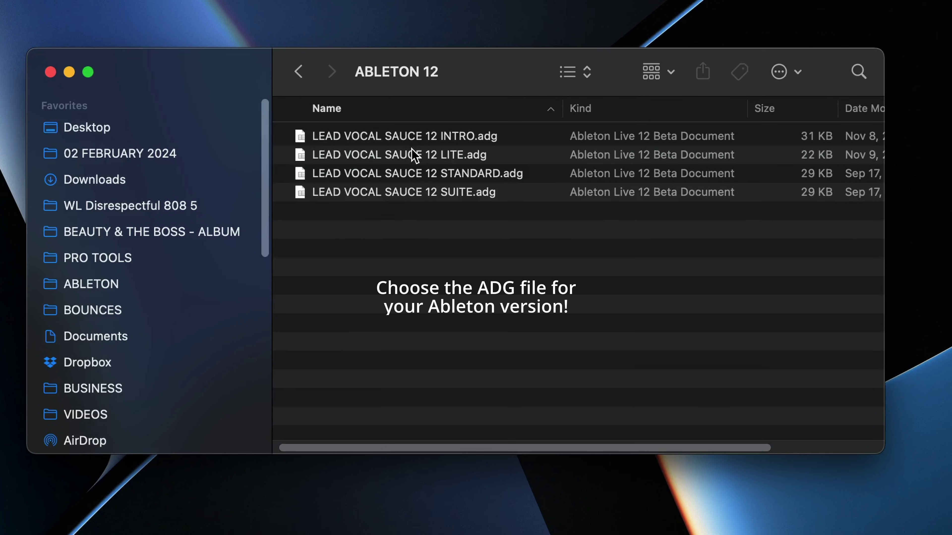
{"action": "key", "text": "super+bracketleft"}
{"action": "double_click", "coordinate": [402, 142]}
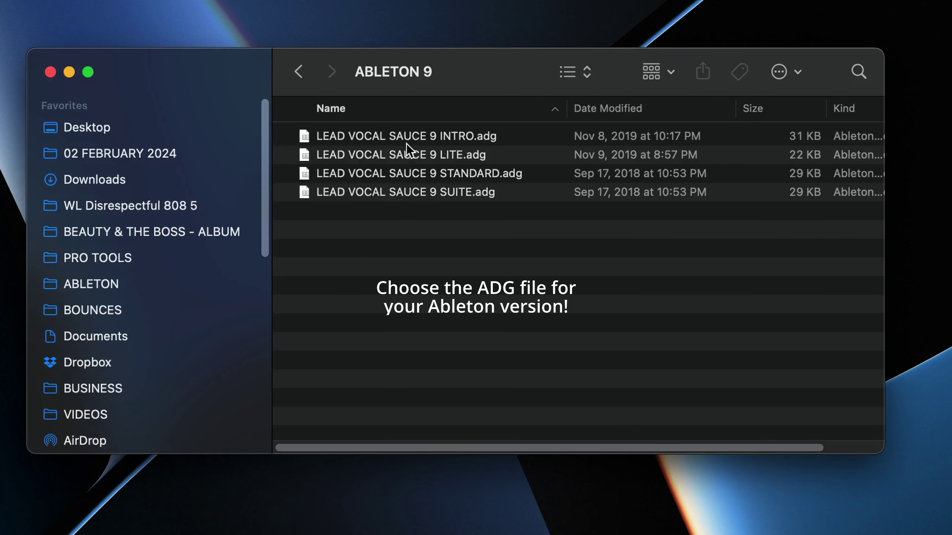
{"action": "key", "text": "super+bracketleft"}
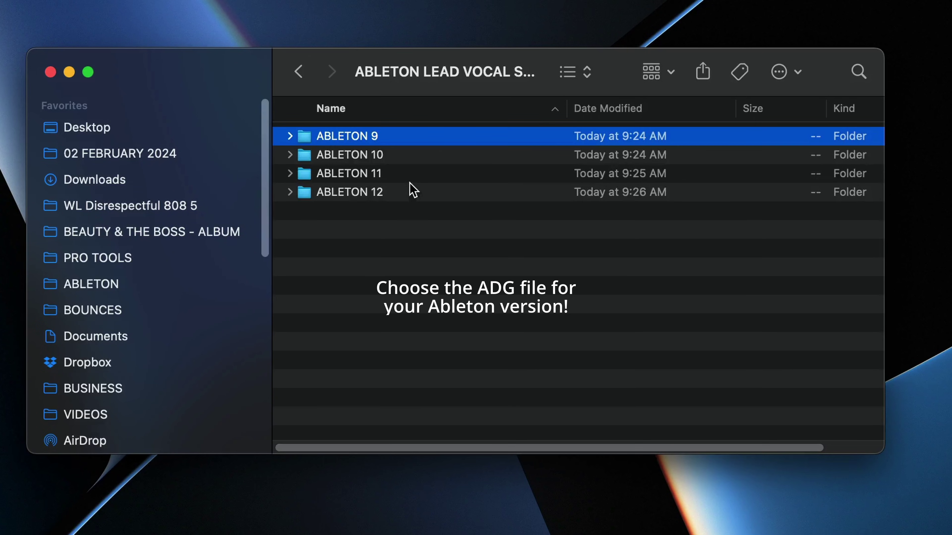
{"action": "double_click", "coordinate": [393, 161]}
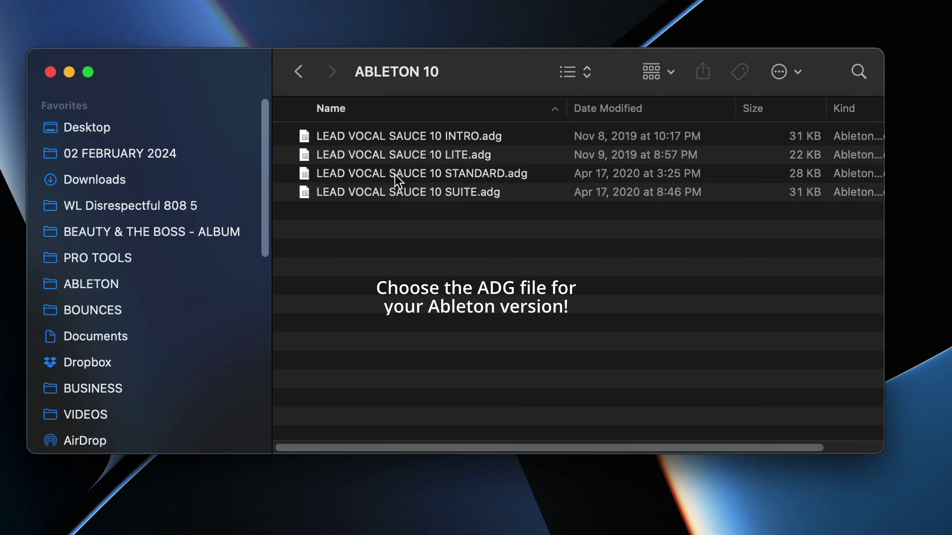
{"action": "key", "text": "super+bracketleft"}
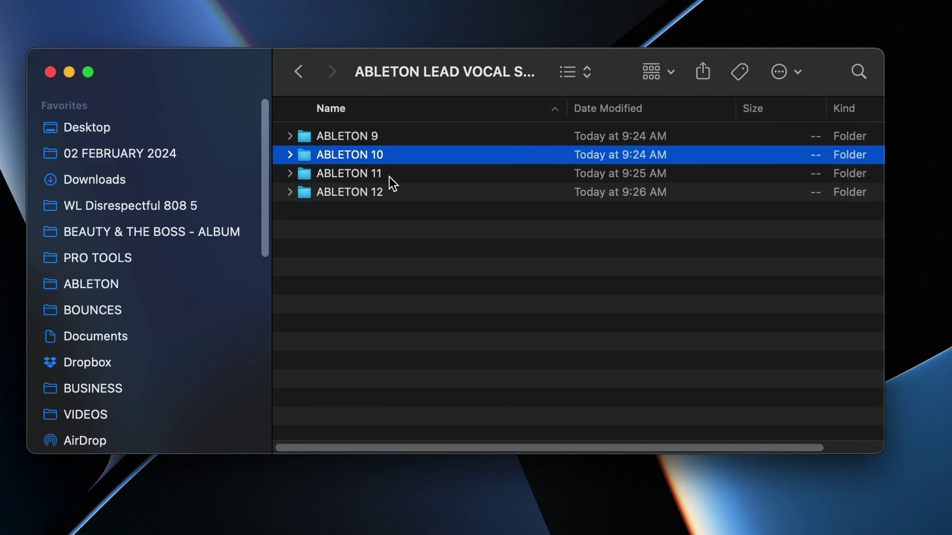
{"action": "double_click", "coordinate": [388, 176]}
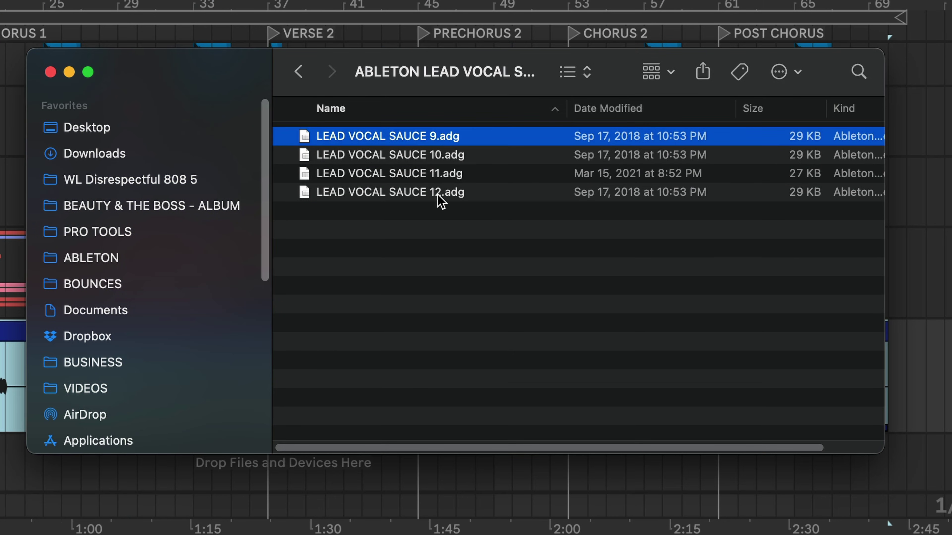
{"action": "left_click", "coordinate": [446, 193]}
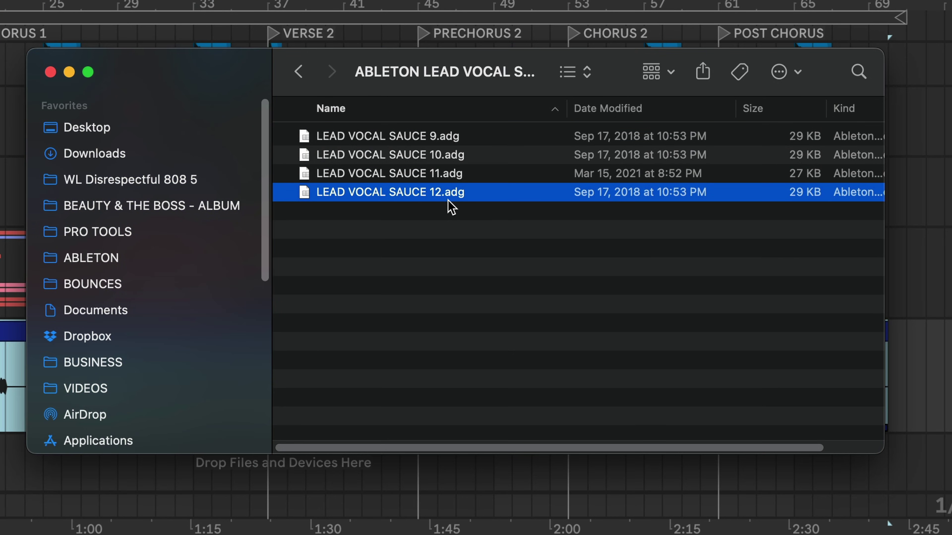
{"action": "left_click_drag", "start_coordinate": [420, 193], "coordinate": [0, 377]}
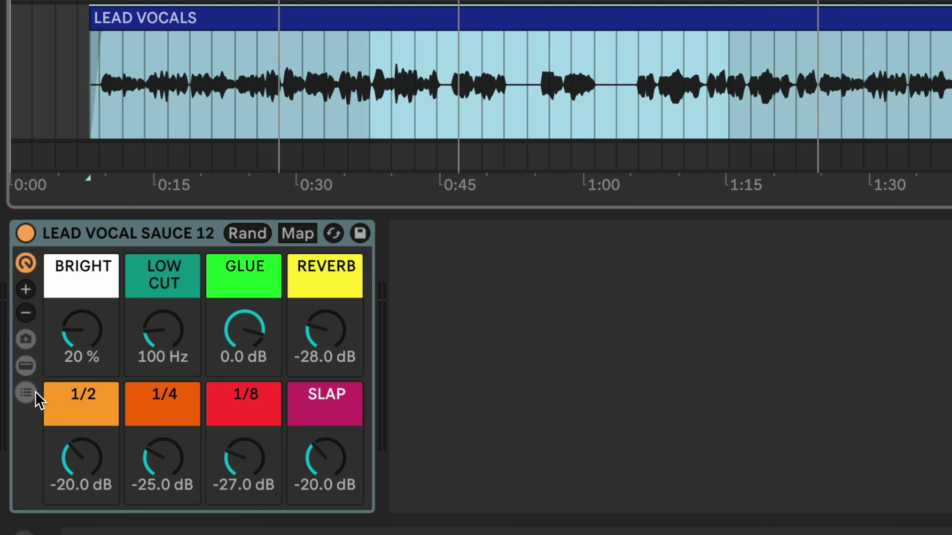
- Play the vocal and set GLUE to -6.912 dB, BRIGHT to 3.9 %, and REVERB low
{"action": "key", "text": "space"}
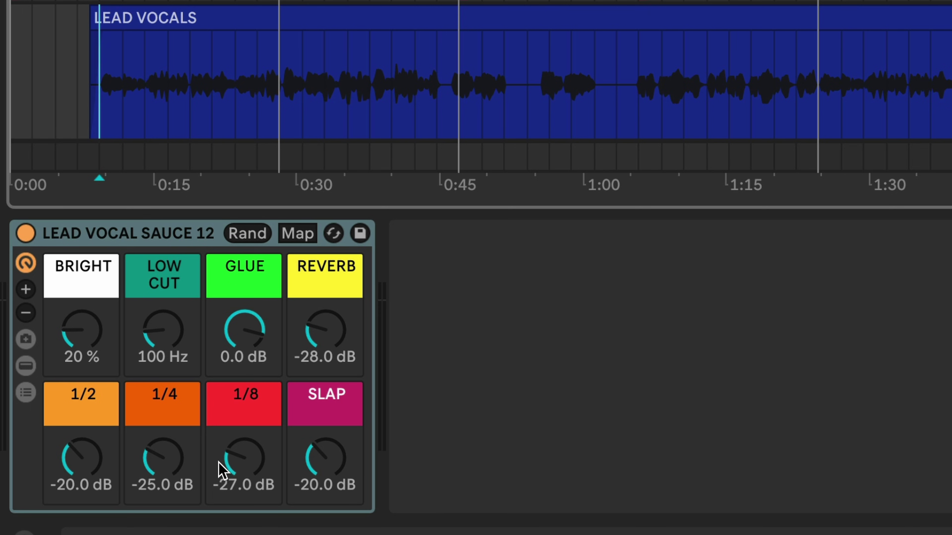
{"action": "left_click_drag", "start_coordinate": [219, 469], "coordinate": [220, 525]}
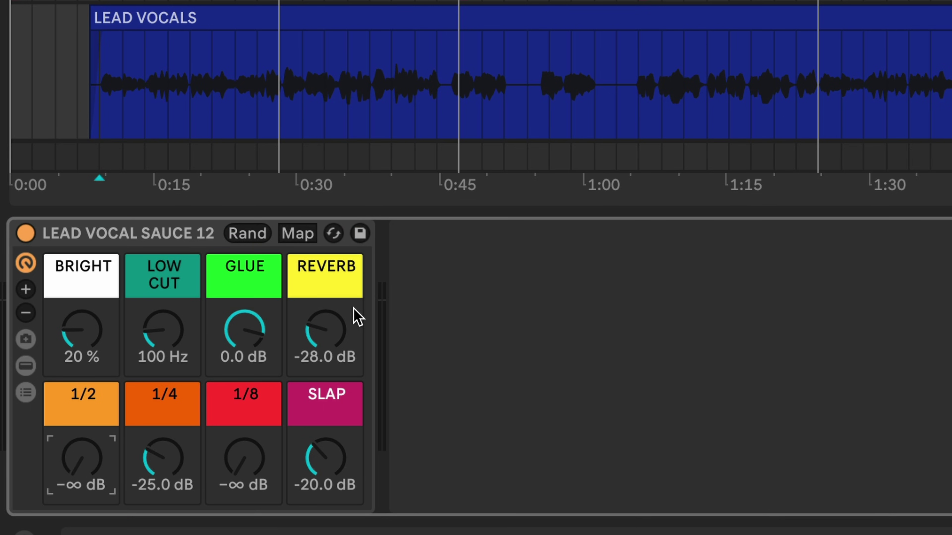
{"action": "mouse_move", "coordinate": [325, 330]}
{"action": "left_mouse_down"}
{"action": "mouse_move", "coordinate": [325, 353]}
{"action": "mouse_move", "coordinate": [333, 320]}
{"action": "left_mouse_up"}
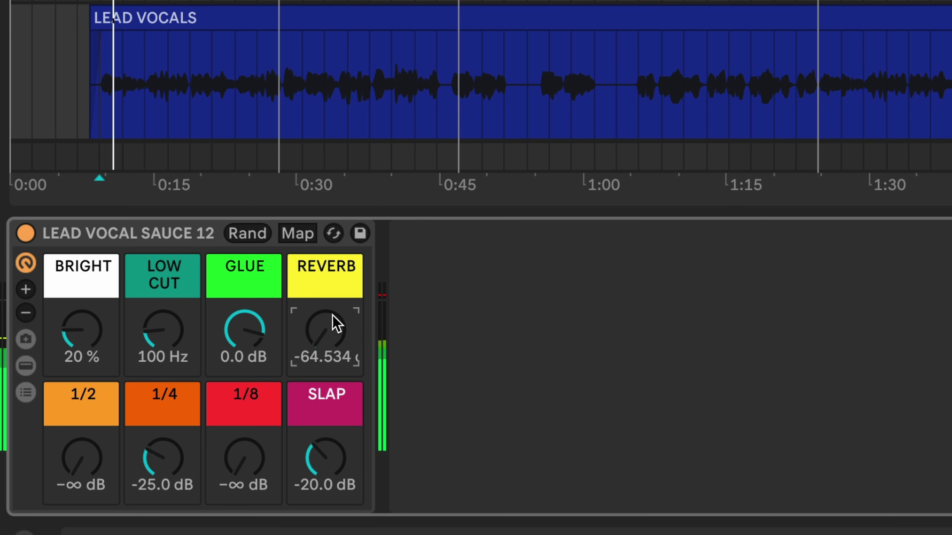
{"action": "left_click_drag", "start_coordinate": [242, 330], "coordinate": [221, 323]}
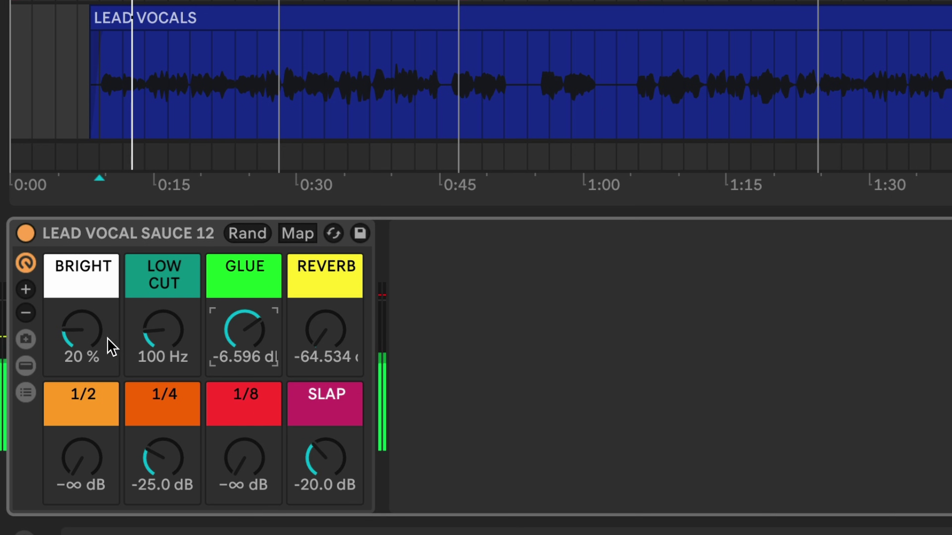
{"action": "left_click_drag", "start_coordinate": [104, 341], "coordinate": [104, 360]}
{"action": "left_click_drag", "start_coordinate": [244, 330], "coordinate": [243, 333]}
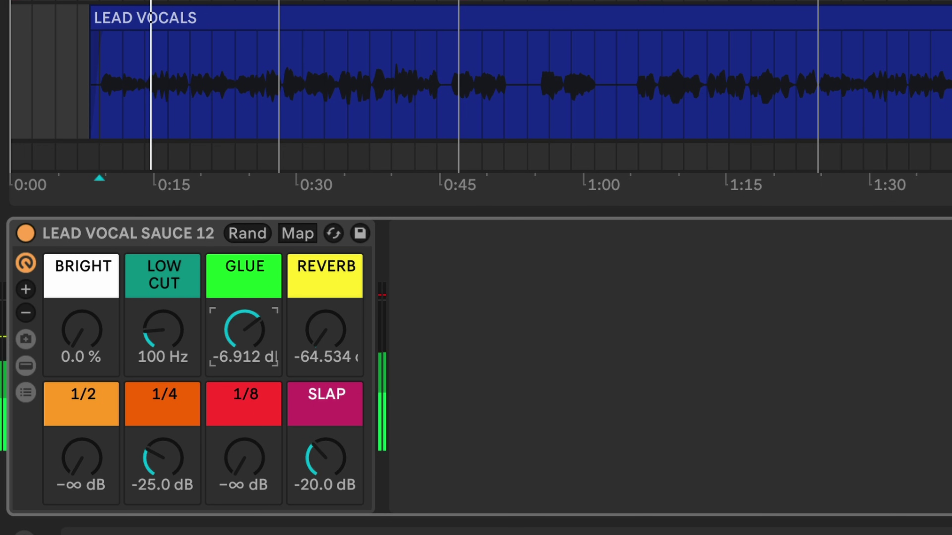
{"action": "left_click_drag", "start_coordinate": [96, 334], "coordinate": [163, 339]}
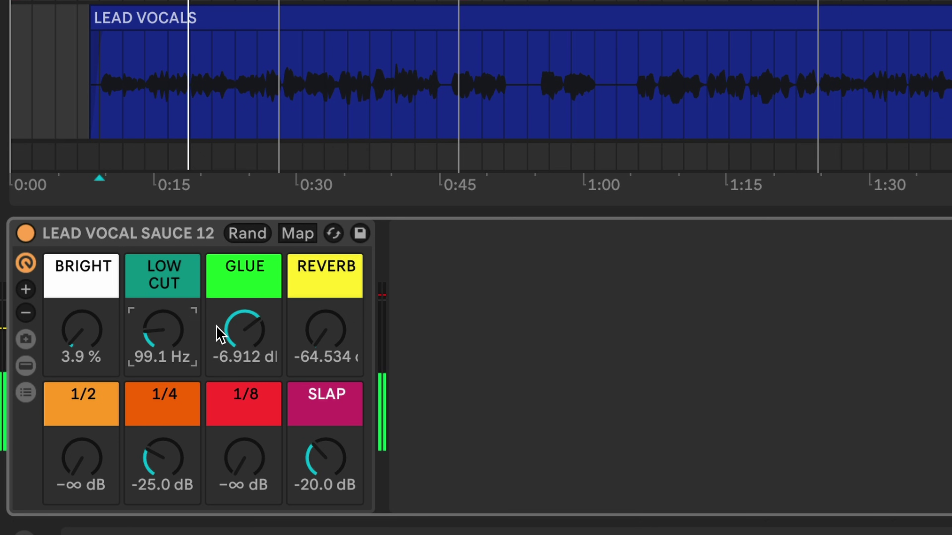
{"action": "mouse_move", "coordinate": [318, 337]}
{"action": "left_mouse_down"}
{"action": "mouse_move", "coordinate": [318, 319]}
{"action": "mouse_move", "coordinate": [318, 336]}
{"action": "left_mouse_up"}
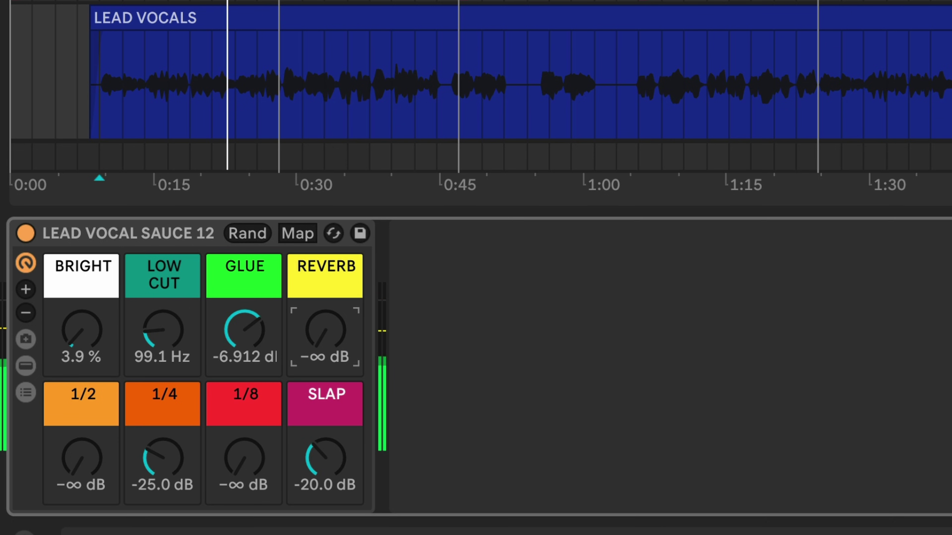
- Mute the 1/4 delay, raise the 1/8 and 1/2 delays, and turn up SLAP
{"action": "left_click_drag", "start_coordinate": [185, 426], "coordinate": [185, 413]}
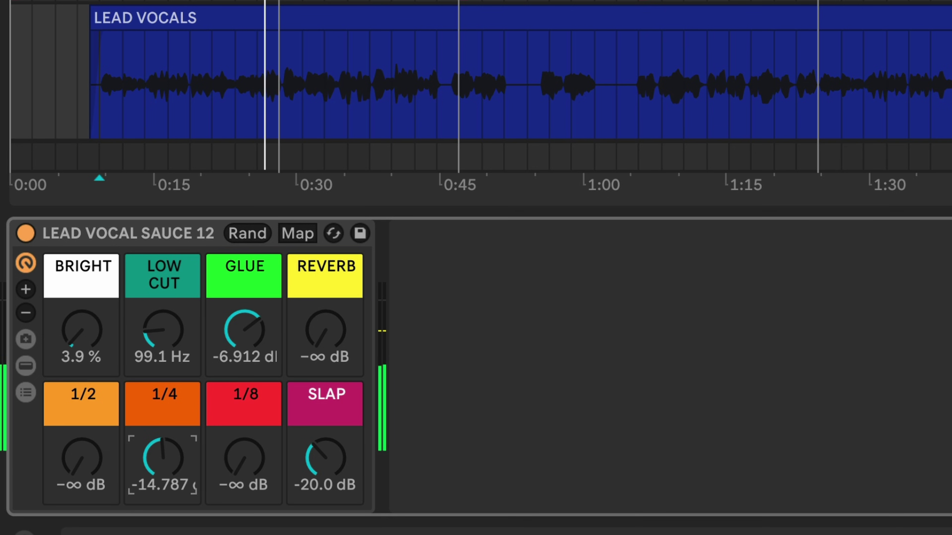
{"action": "left_click_drag", "start_coordinate": [185, 413], "coordinate": [186, 435]}
{"action": "mouse_move", "coordinate": [228, 469]}
{"action": "left_mouse_down"}
{"action": "mouse_move", "coordinate": [228, 450]}
{"action": "mouse_move", "coordinate": [232, 465]}
{"action": "left_mouse_up"}
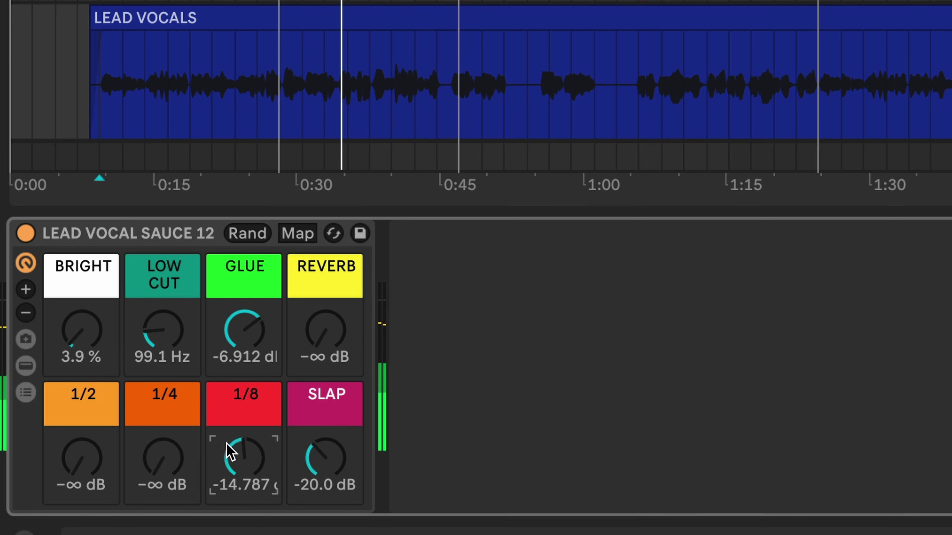
{"action": "mouse_move", "coordinate": [85, 470]}
{"action": "left_mouse_down"}
{"action": "mouse_move", "coordinate": [85, 451]}
{"action": "mouse_move", "coordinate": [81, 463]}
{"action": "left_mouse_up"}
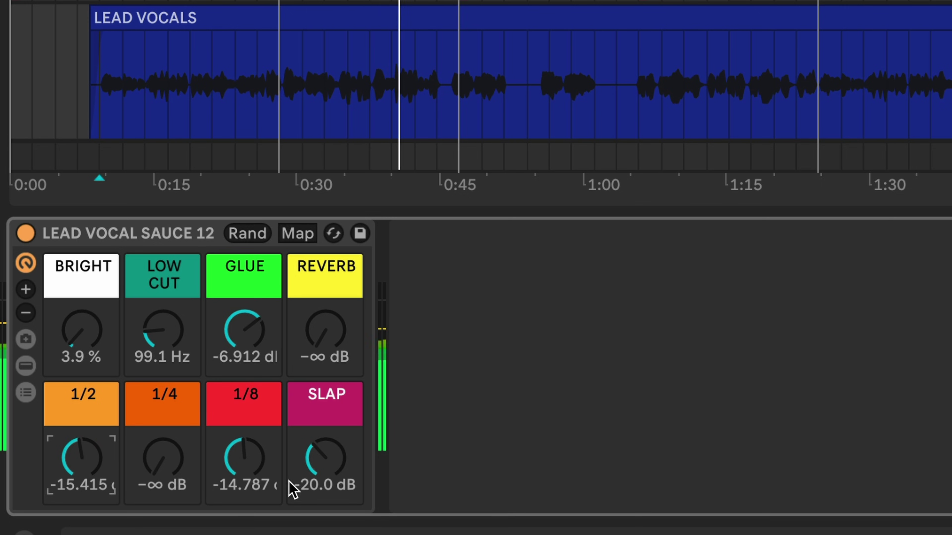
{"action": "mouse_move", "coordinate": [294, 487]}
{"action": "left_mouse_down"}
{"action": "mouse_move", "coordinate": [312, 436]}
{"action": "mouse_move", "coordinate": [312, 483]}
{"action": "left_mouse_up"}
- Reset SLAP to its default and save the rack as user preset LEAD VOCAL SAUCE 12.adg
{"action": "key", "text": "Delete"}
{"action": "right_click", "coordinate": [314, 453]}
{"action": "key", "text": "Escape"}
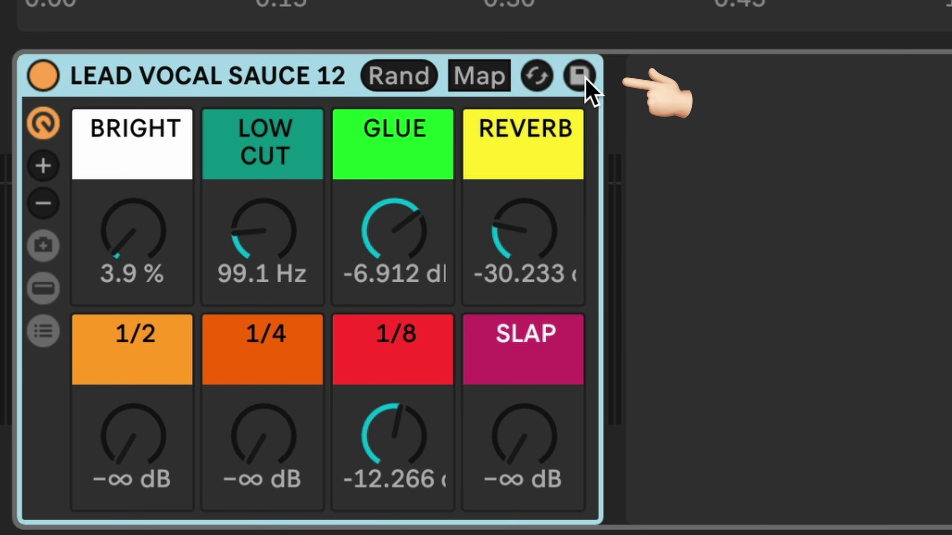
{"action": "left_click", "coordinate": [583, 77]}
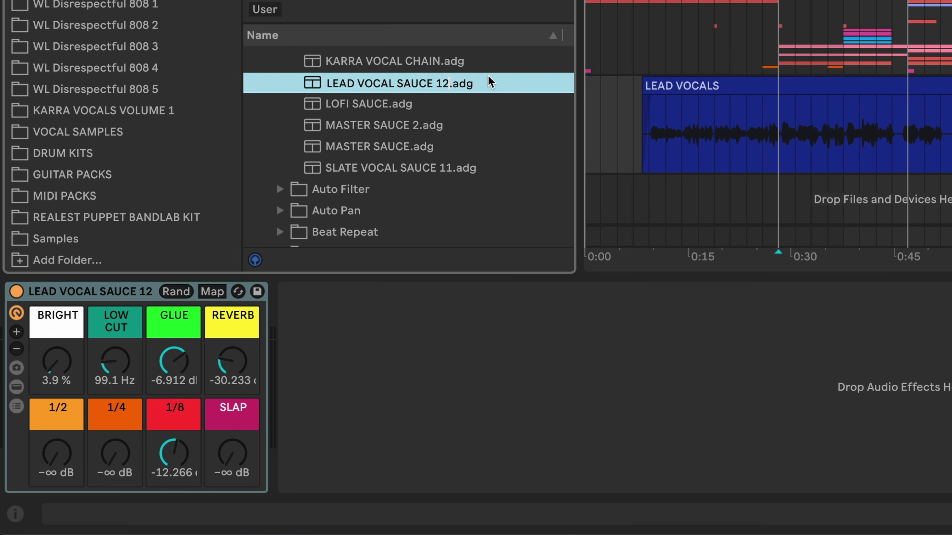
{"action": "key", "text": "Return"}
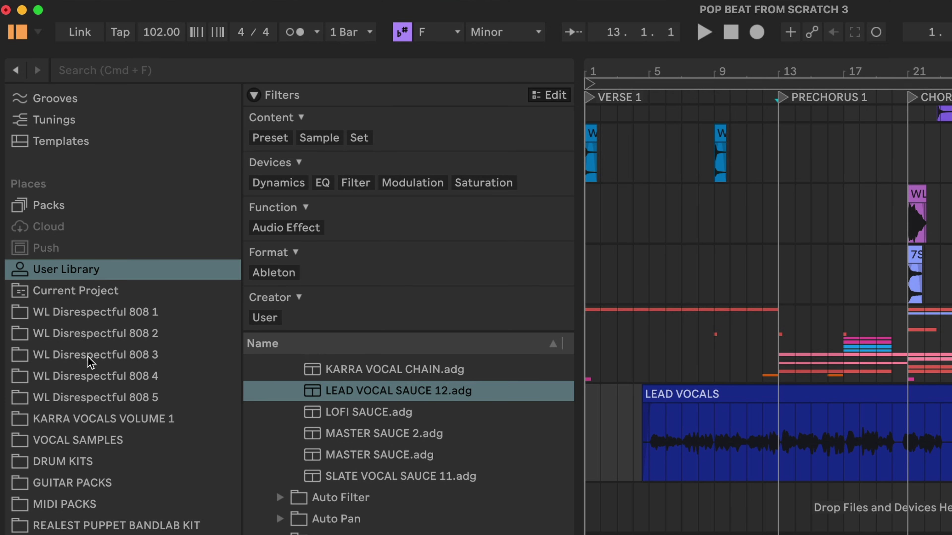
- Search Audio Effects for 'LEAD' and load the saved preset onto the LEAD VOCALS clip
{"action": "scroll", "coordinate": [78, 274], "scroll_direction": "up", "scroll_amount": 8}
{"action": "left_click", "coordinate": [76, 238]}
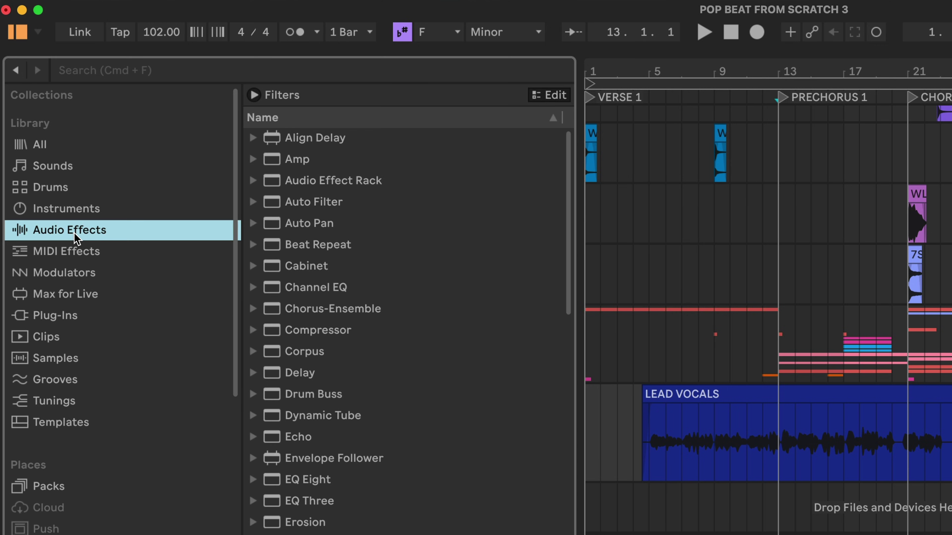
{"action": "key", "text": "cmd+f"}
{"action": "type", "text": "LEAD"}
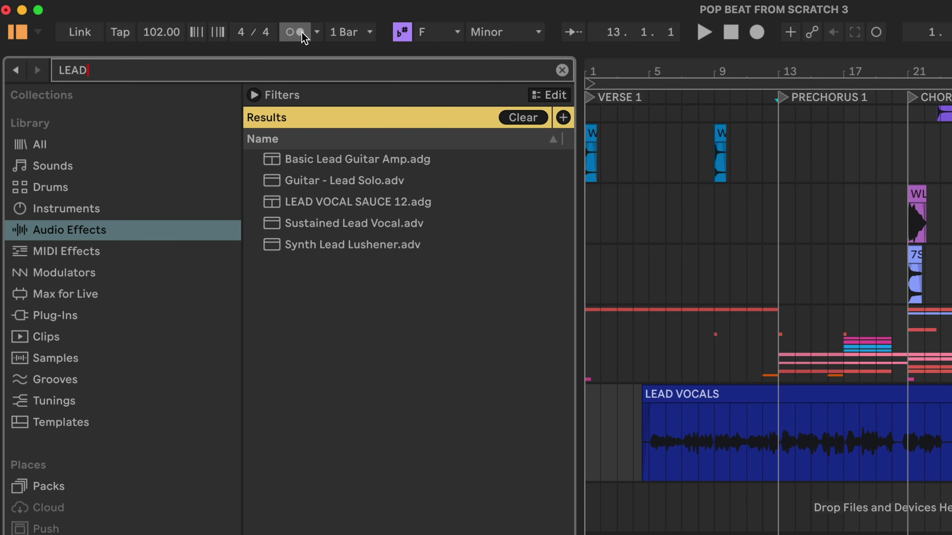
{"action": "left_click", "coordinate": [418, 203]}
{"action": "left_click_drag", "start_coordinate": [376, 360], "coordinate": [677, 472]}
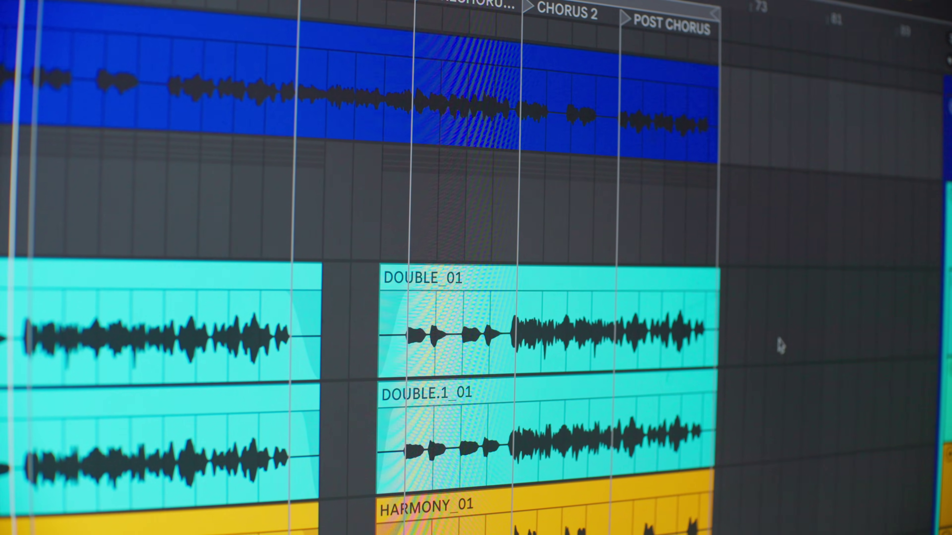
- Show the VOCAL TEMPLATES folder contents and expand KARRA TEMPLATE.als to list its tracks
{"action": "scroll", "coordinate": [779, 344], "scroll_direction": "down", "scroll_amount": 5}
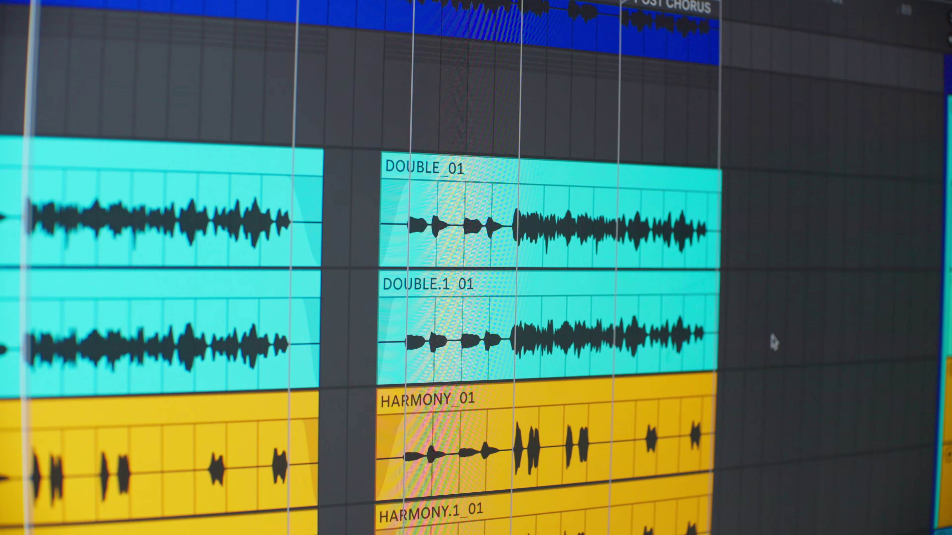
{"action": "scroll", "coordinate": [772, 341], "scroll_direction": "down", "scroll_amount": 2}
{"action": "left_click", "coordinate": [770, 336]}
{"action": "scroll", "coordinate": [771, 334], "scroll_direction": "down", "scroll_amount": 3}
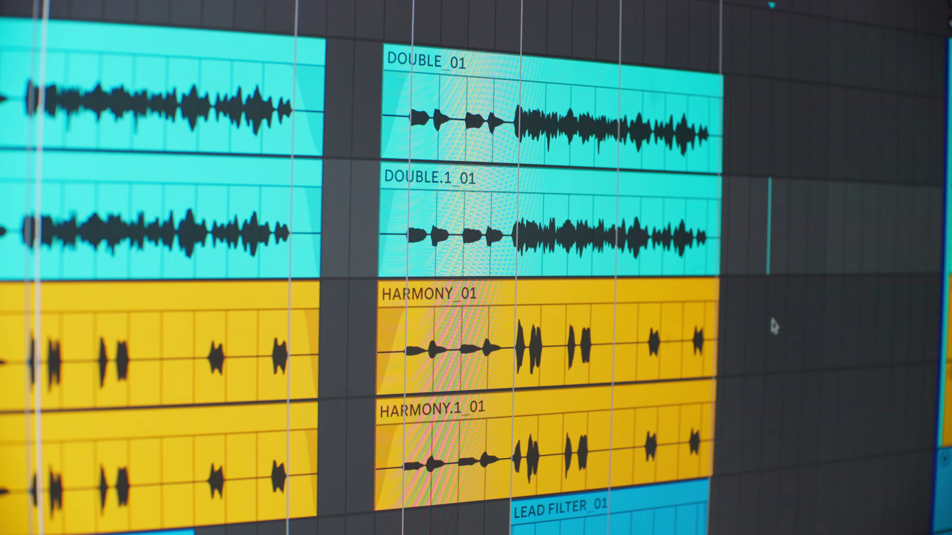
{"action": "scroll", "coordinate": [770, 322], "scroll_direction": "down", "scroll_amount": 2}
{"action": "scroll", "coordinate": [769, 315], "scroll_direction": "down", "scroll_amount": 2}
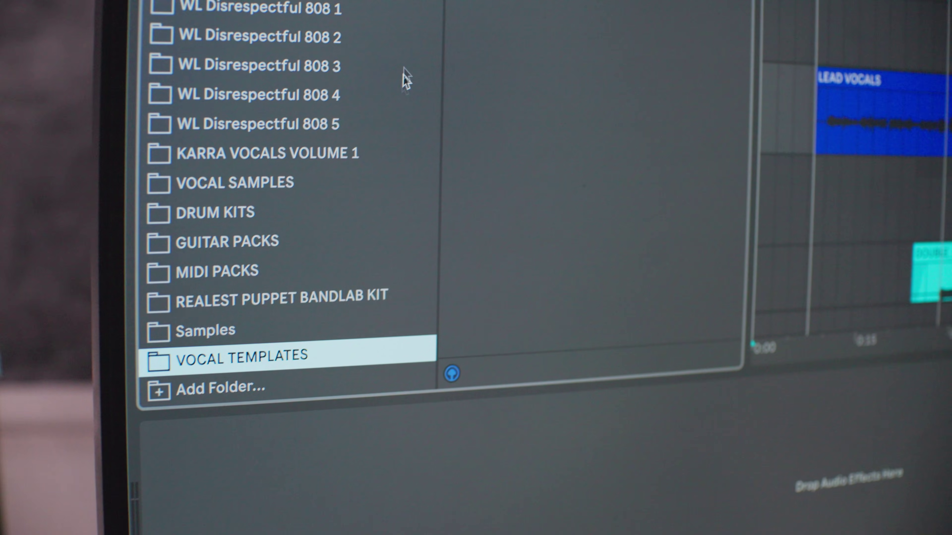
{"action": "left_click", "coordinate": [382, 90]}
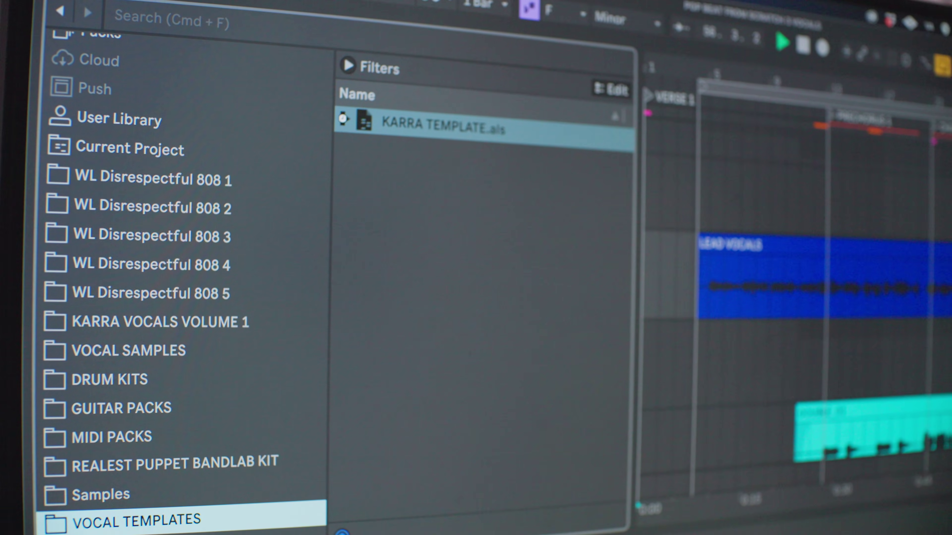
{"action": "left_click", "coordinate": [343, 119]}
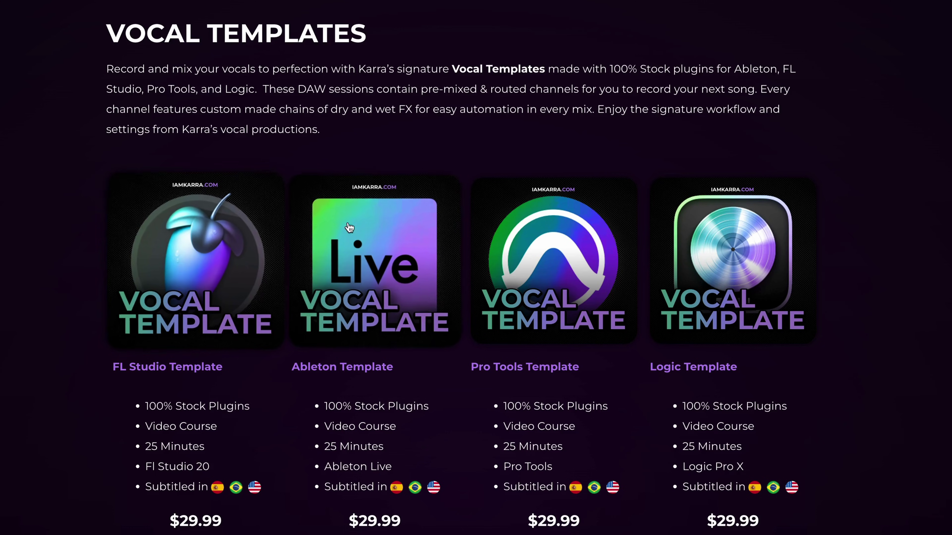
- Scroll the Vocal Templates page to the Studio One and Cubase cards, then close the VOCAL TEMPLATES window
{"action": "scroll", "coordinate": [832, 314], "scroll_direction": "down", "scroll_amount": 8}
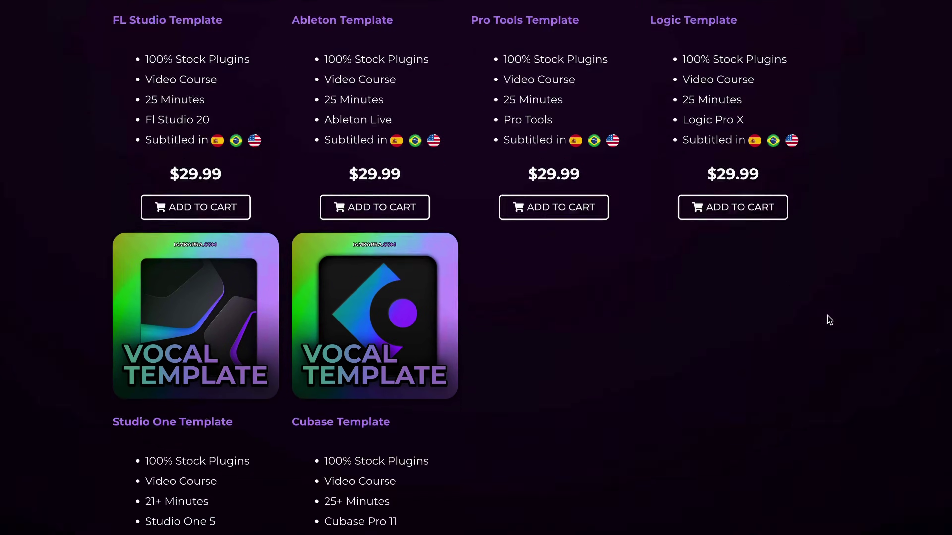
{"action": "scroll", "coordinate": [829, 319], "scroll_direction": "down", "scroll_amount": 1}
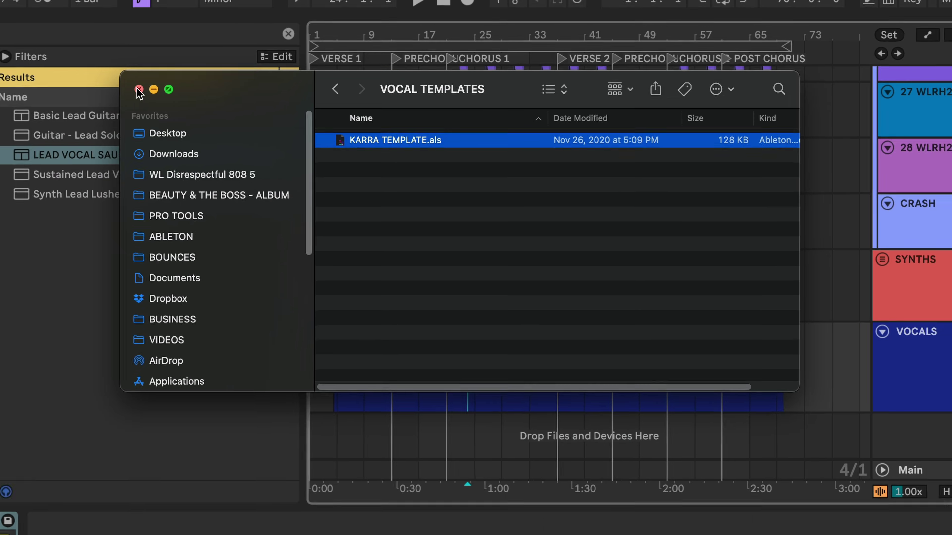
{"action": "left_click", "coordinate": [41, 85]}
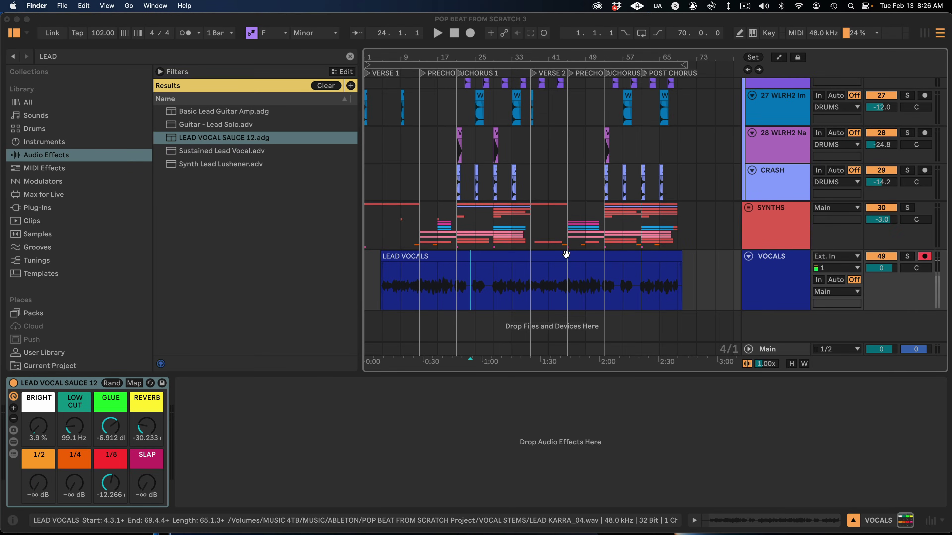
- Add the Downloads VOCAL TEMPLATES folder to the browser's Places and browse its KARRA TEMPLATE.als
{"action": "scroll", "coordinate": [95, 291], "scroll_direction": "down", "scroll_amount": 10}
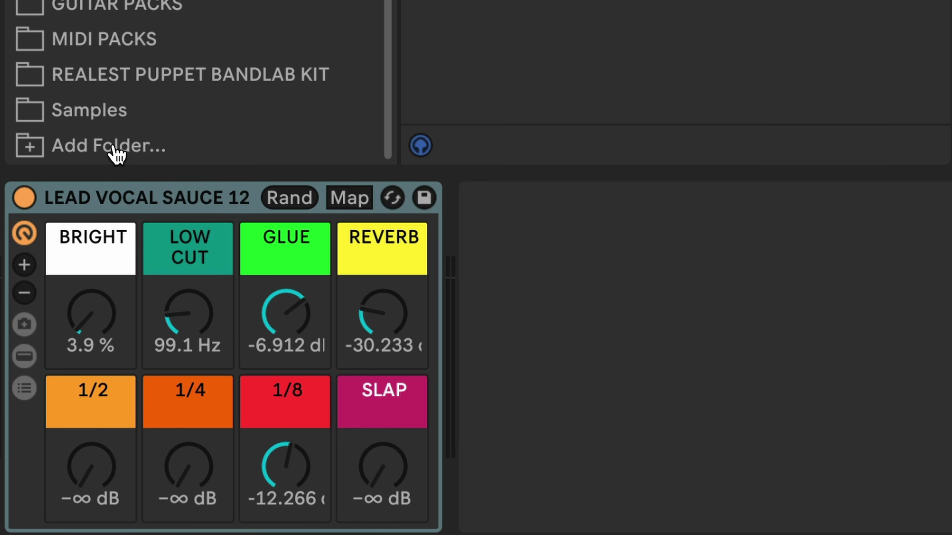
{"action": "left_click", "coordinate": [210, 145]}
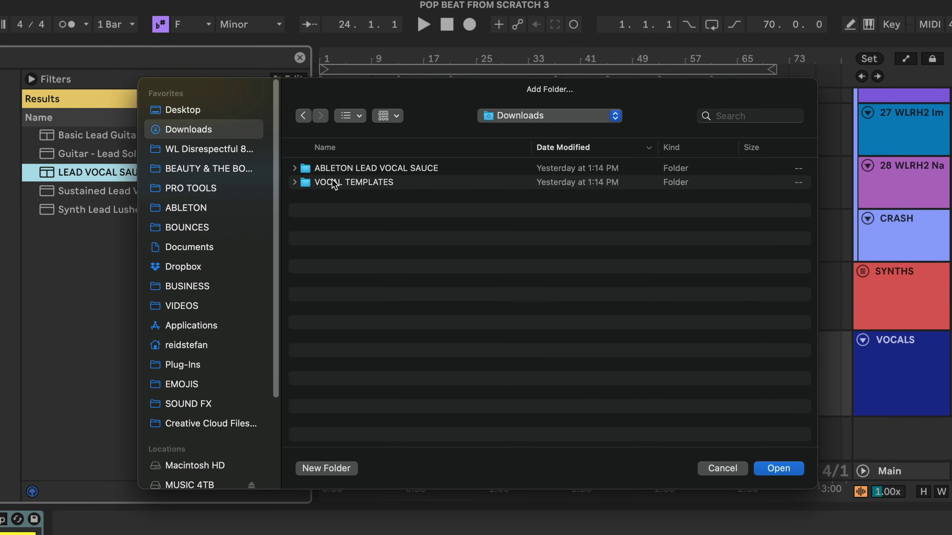
{"action": "double_click", "coordinate": [333, 182]}
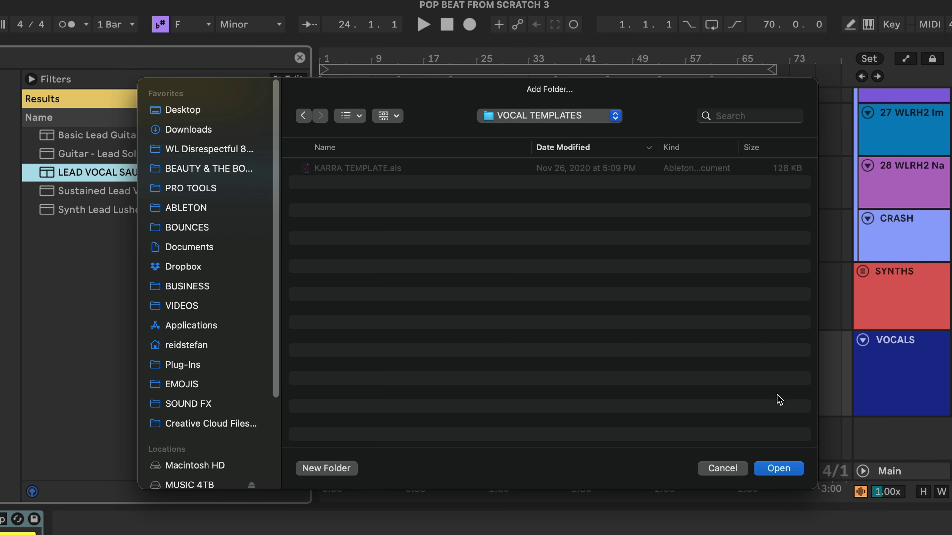
{"action": "left_click", "coordinate": [783, 468]}
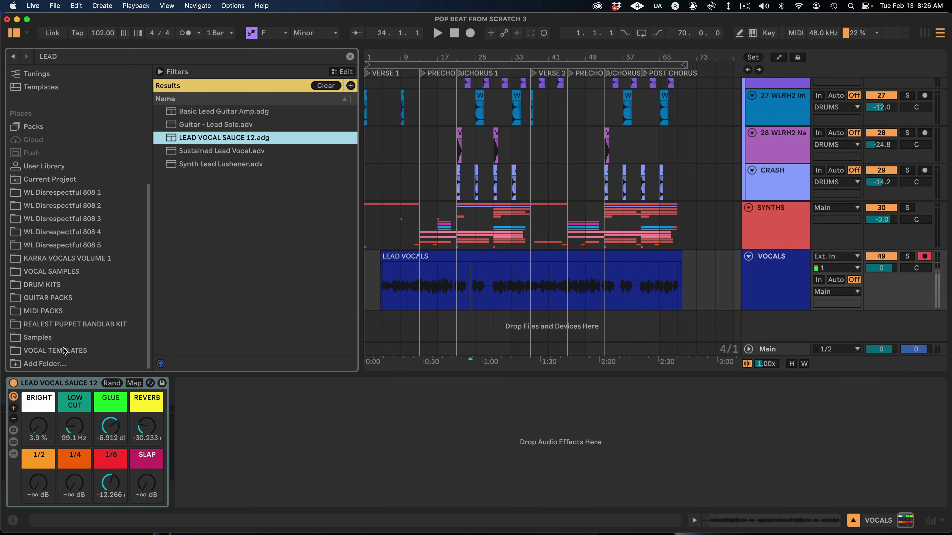
{"action": "left_click", "coordinate": [66, 350]}
- Clear the LEAD search and drag KARRA TEMPLATE's VOCALS and ADLIBS channels into the arrangement
{"action": "left_click", "coordinate": [348, 57]}
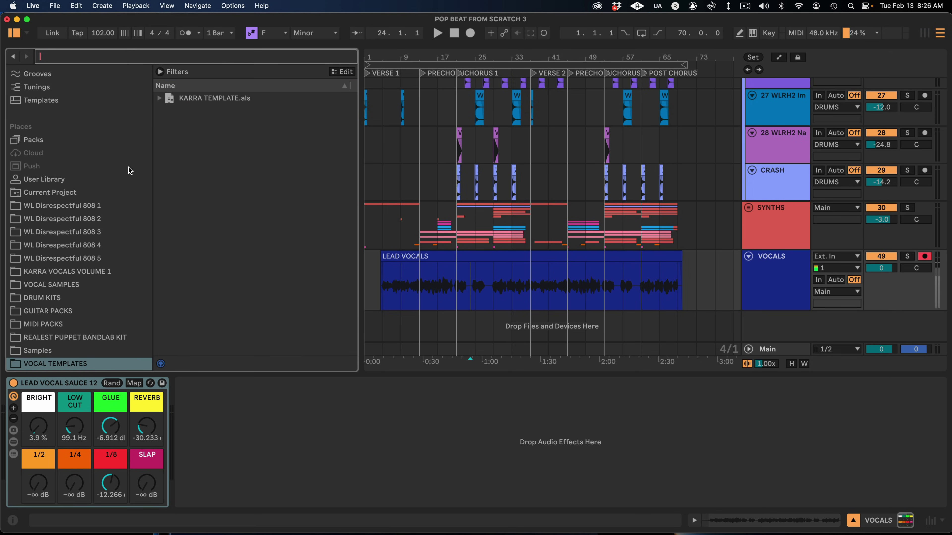
{"action": "left_click", "coordinate": [159, 98]}
{"action": "left_click", "coordinate": [200, 124]}
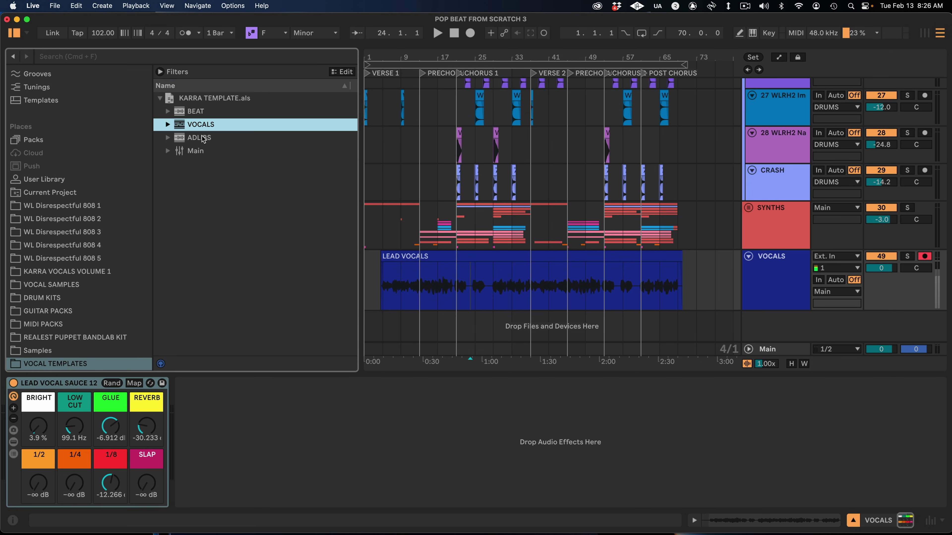
{"action": "left_click", "coordinate": [203, 138], "text": "shift"}
{"action": "left_click_drag", "start_coordinate": [199, 136], "coordinate": [468, 319]}
- Copy the LEAD VOCALS clip onto the template's LEAD track and set playback to start at bar 5
{"action": "scroll", "coordinate": [524, 256], "scroll_direction": "up", "scroll_amount": 10}
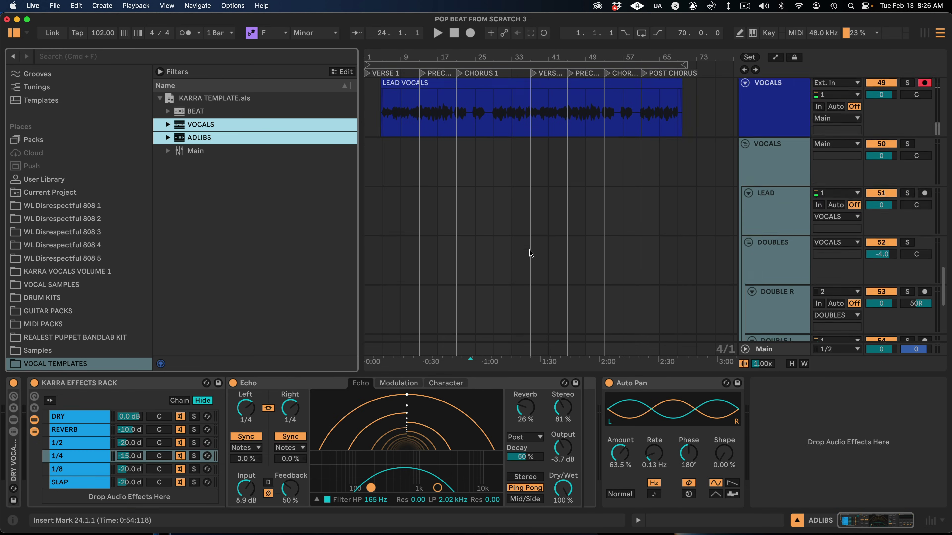
{"action": "left_click", "coordinate": [764, 264]}
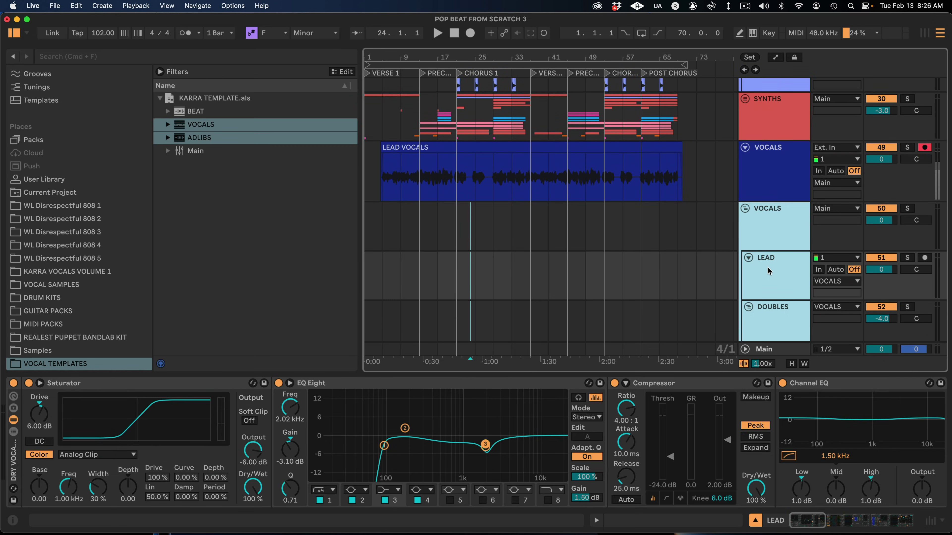
{"action": "left_click", "coordinate": [414, 147]}
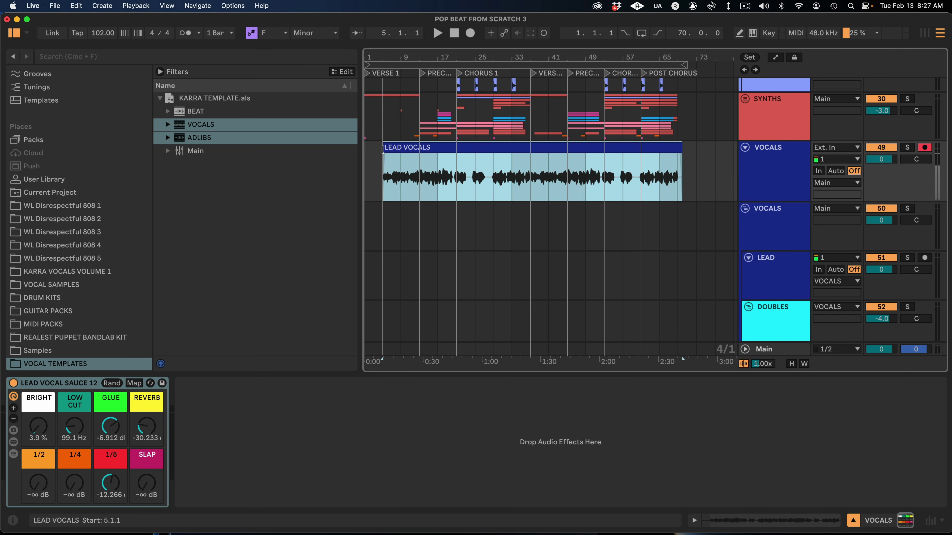
{"action": "left_click_drag", "start_coordinate": [386, 147], "coordinate": [398, 265]}
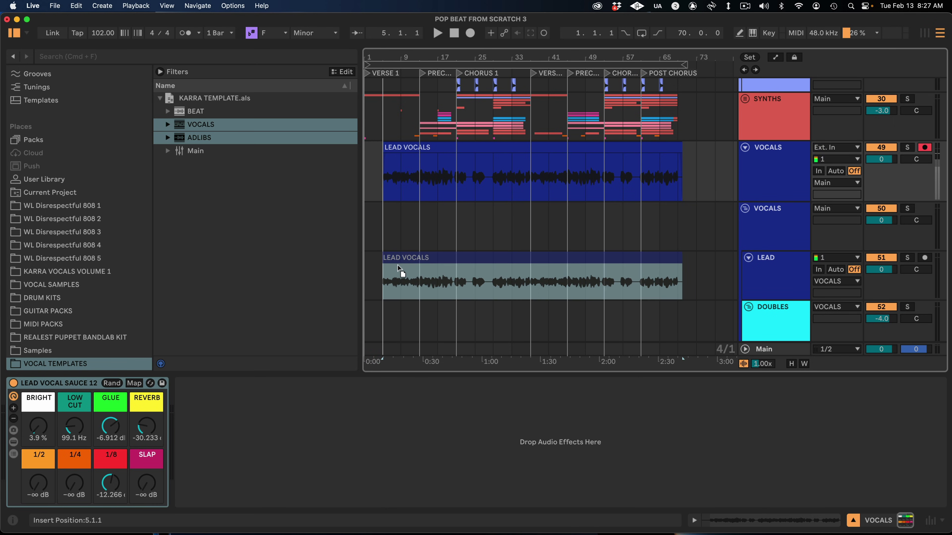
{"action": "left_click", "coordinate": [782, 166]}
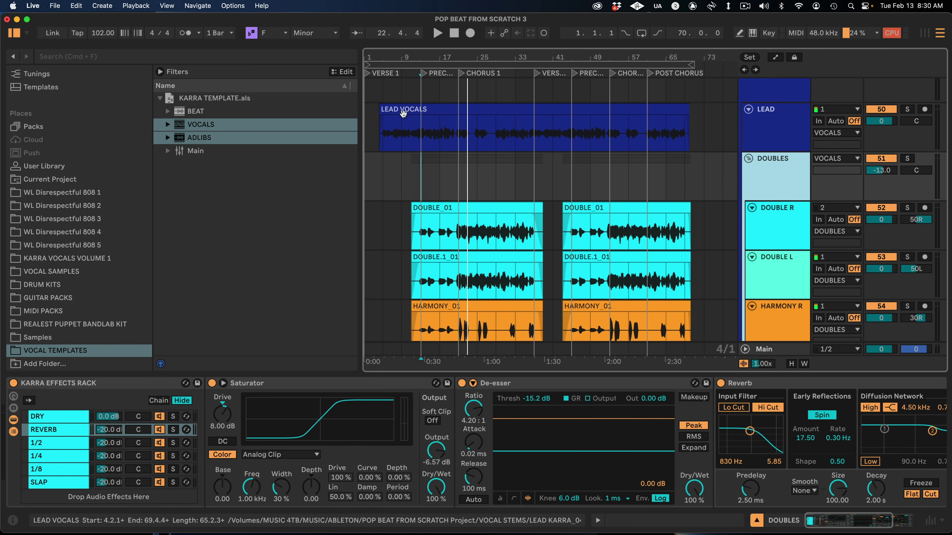
{"action": "left_click", "coordinate": [383, 143]}
- Scroll through the lead, double, harmony and adlib tracks while the vocal stack plays from bar 5
{"action": "scroll", "coordinate": [398, 154], "scroll_direction": "down", "scroll_amount": 20}
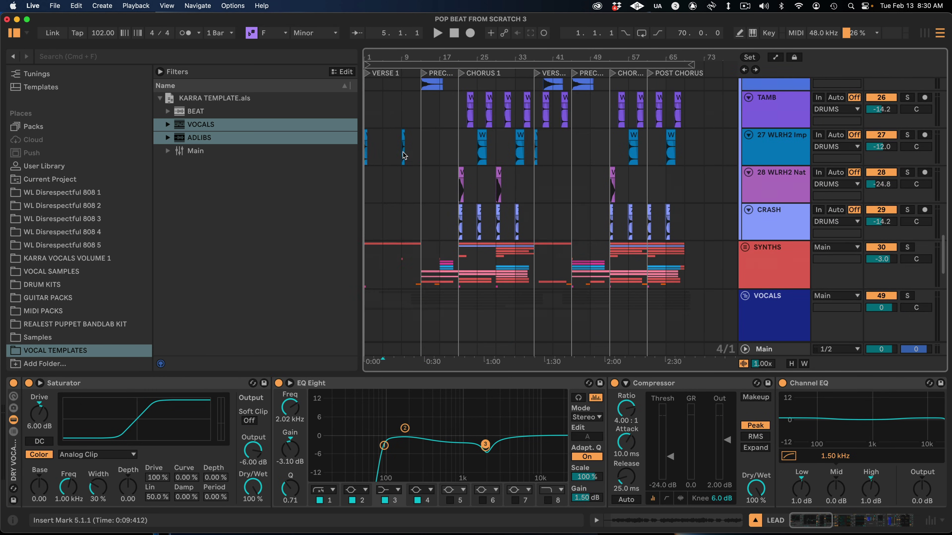
{"action": "scroll", "coordinate": [438, 121], "scroll_direction": "up", "scroll_amount": 20}
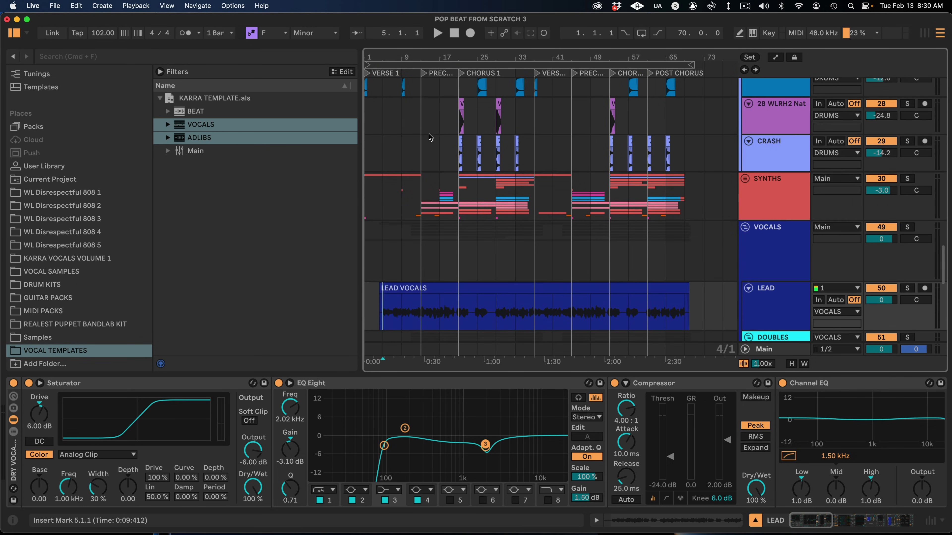
{"action": "scroll", "coordinate": [404, 179], "scroll_direction": "down", "scroll_amount": 3}
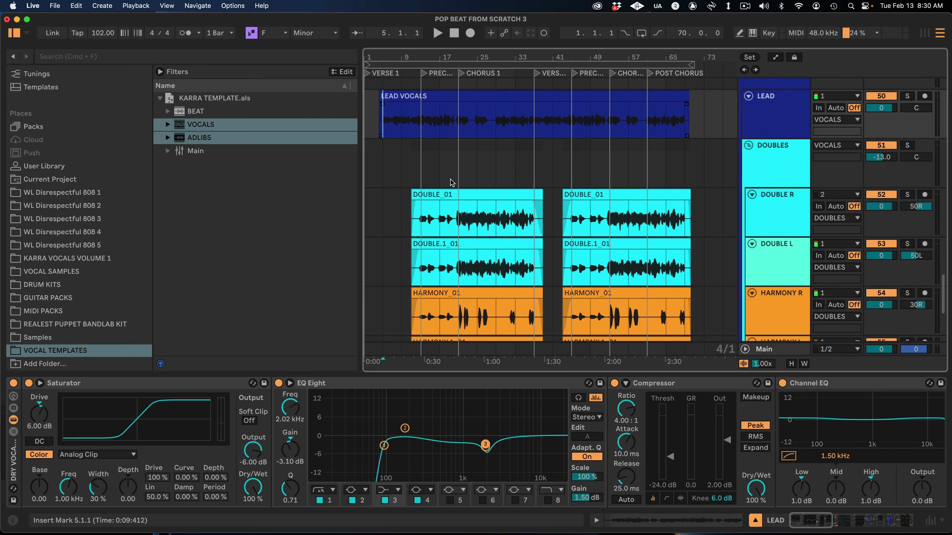
{"action": "scroll", "coordinate": [446, 202], "scroll_direction": "down", "scroll_amount": 8}
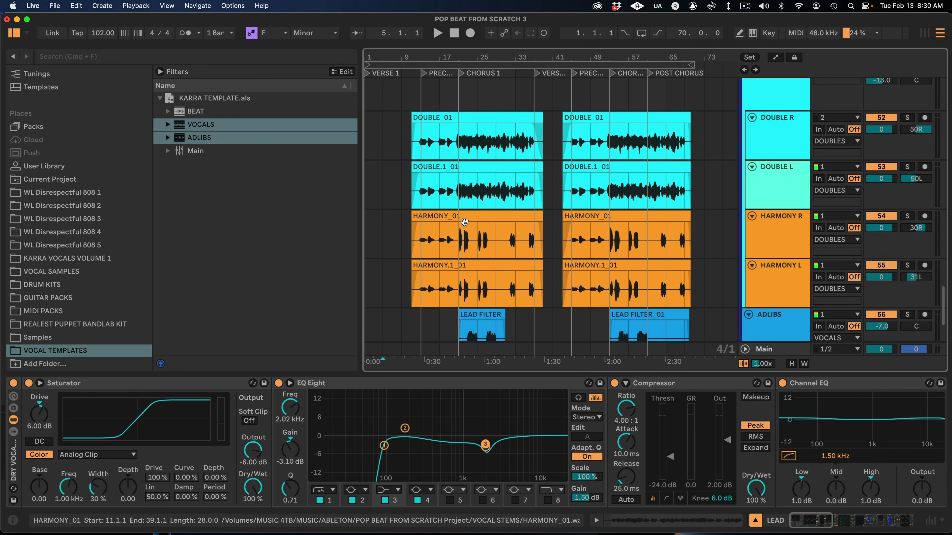
{"action": "scroll", "coordinate": [539, 280], "scroll_direction": "up", "scroll_amount": 10}
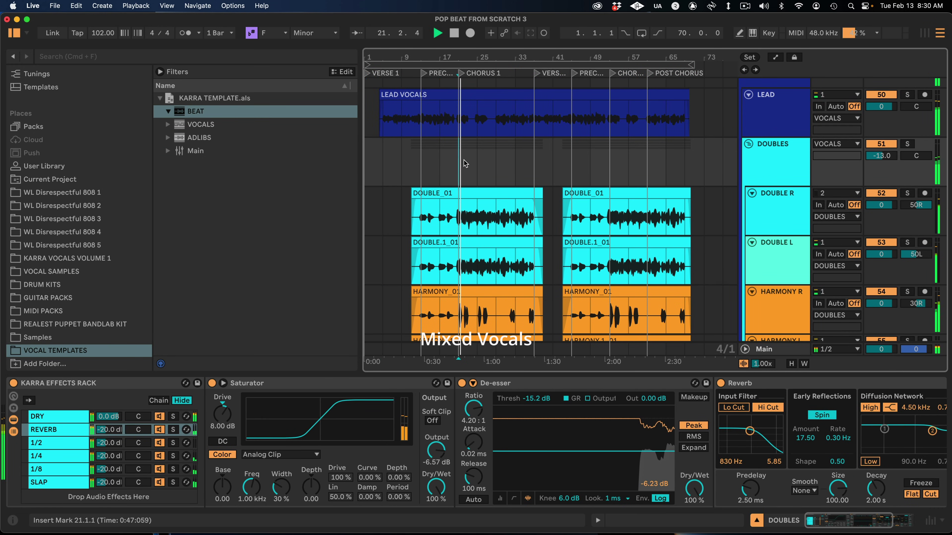
{"action": "scroll", "coordinate": [690, 241], "scroll_direction": "down", "scroll_amount": 10}
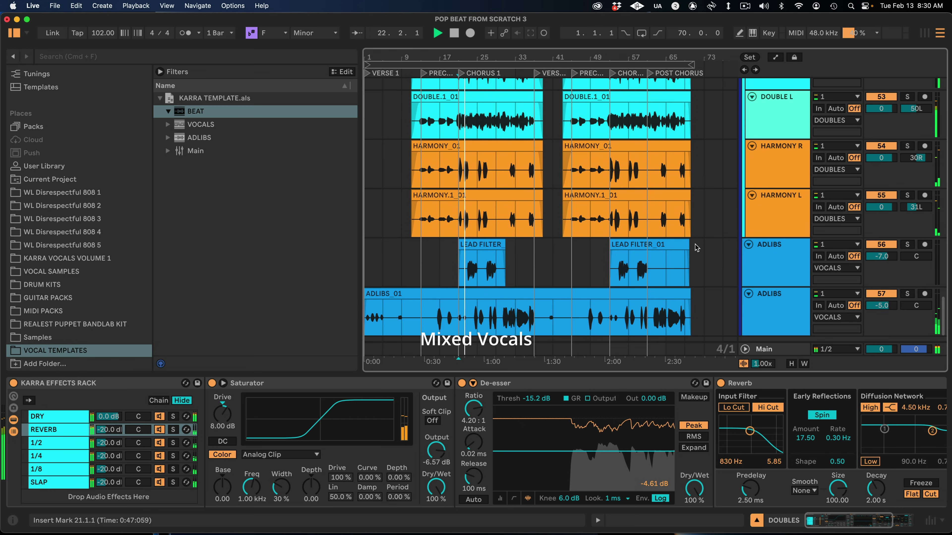
{"action": "mouse_move", "coordinate": [658, 228]}
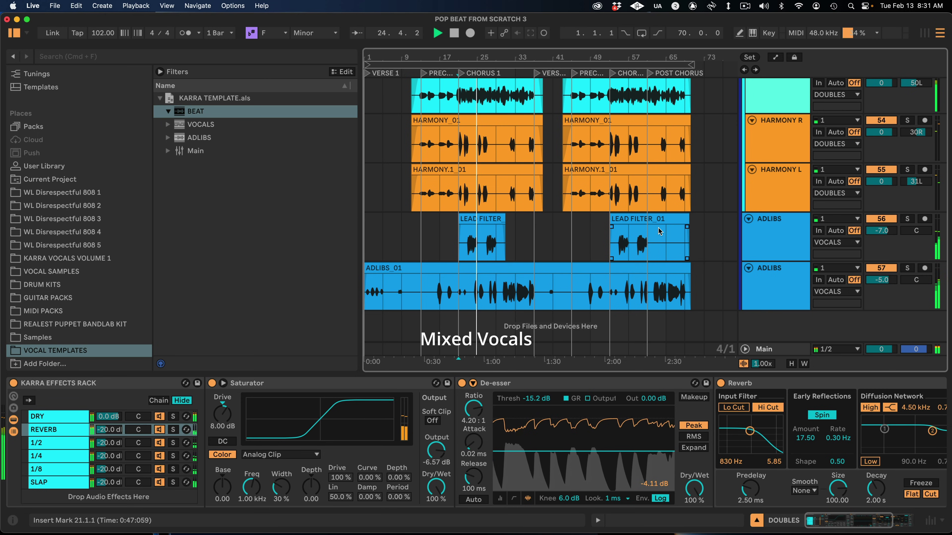
{"action": "scroll", "coordinate": [604, 255], "scroll_direction": "up", "scroll_amount": 10}
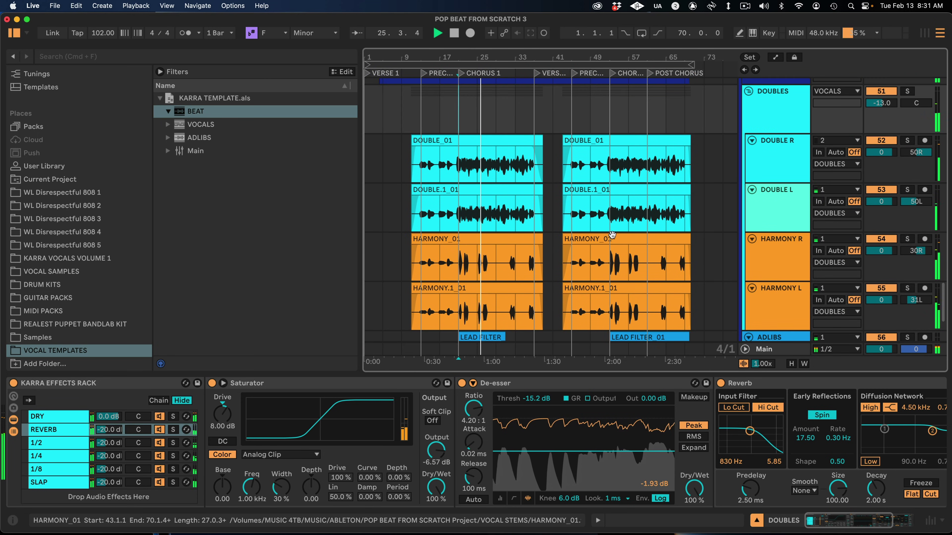
{"action": "scroll", "coordinate": [618, 235], "scroll_direction": "up", "scroll_amount": 8}
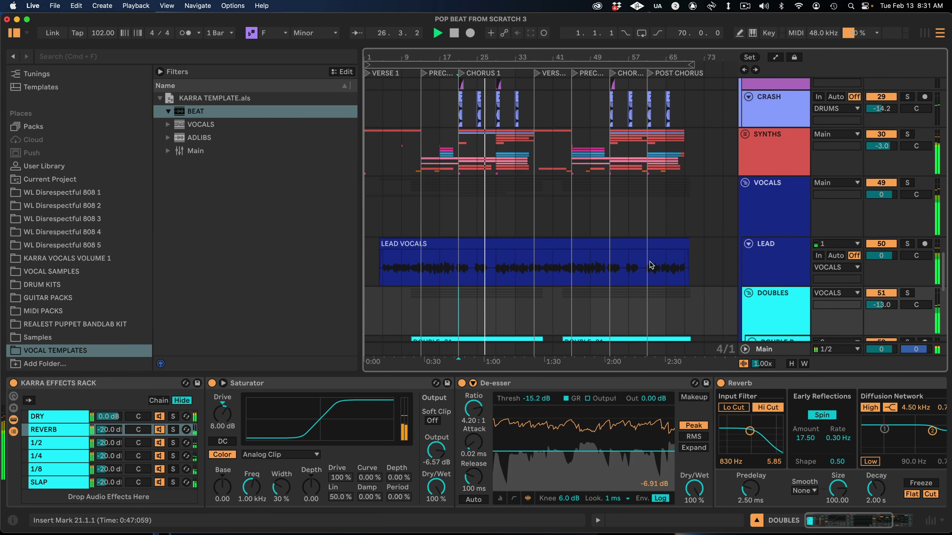
{"action": "scroll", "coordinate": [647, 264], "scroll_direction": "down", "scroll_amount": 2}
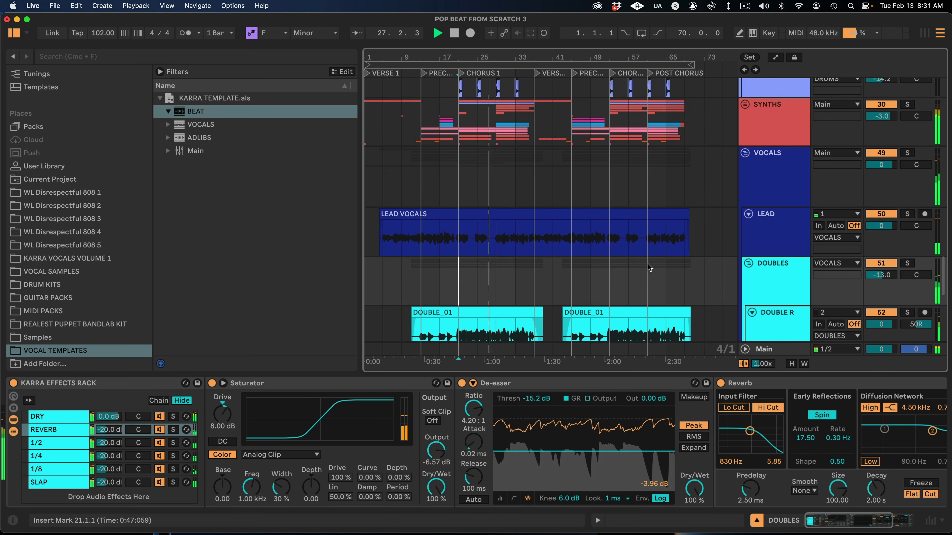
{"action": "scroll", "coordinate": [652, 265], "scroll_direction": "down", "scroll_amount": 9}
{"action": "scroll", "coordinate": [668, 262], "scroll_direction": "down", "scroll_amount": 9}
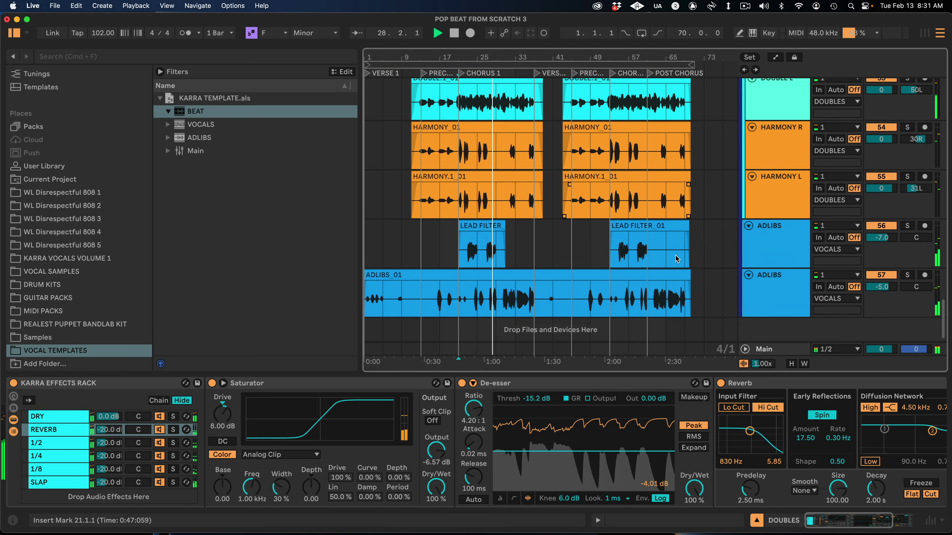
{"action": "scroll", "coordinate": [723, 236], "scroll_direction": "up", "scroll_amount": 15}
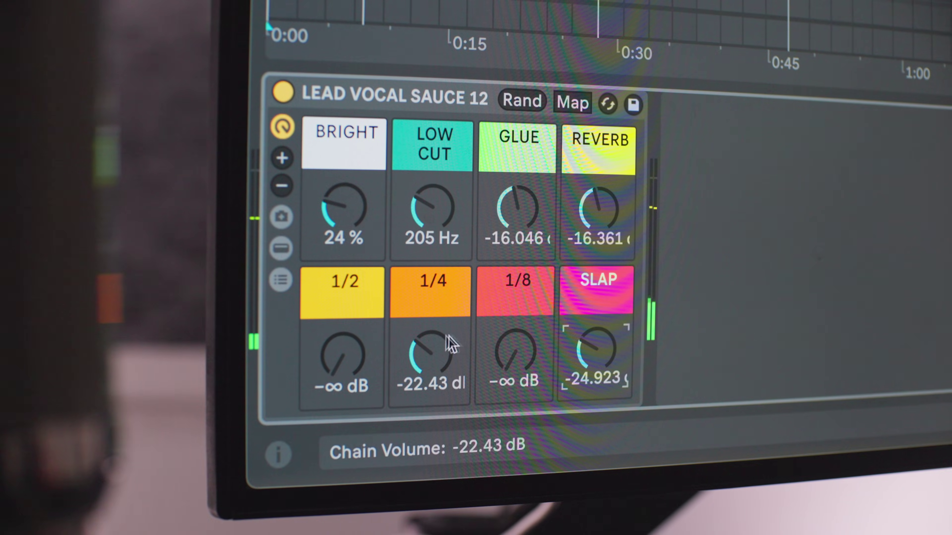
- Raise the KARRA EFFECTS RACK 1/4 delay from -22.43 dB to -21.87 dB
{"action": "left_click_drag", "start_coordinate": [446, 334], "coordinate": [446, 310]}
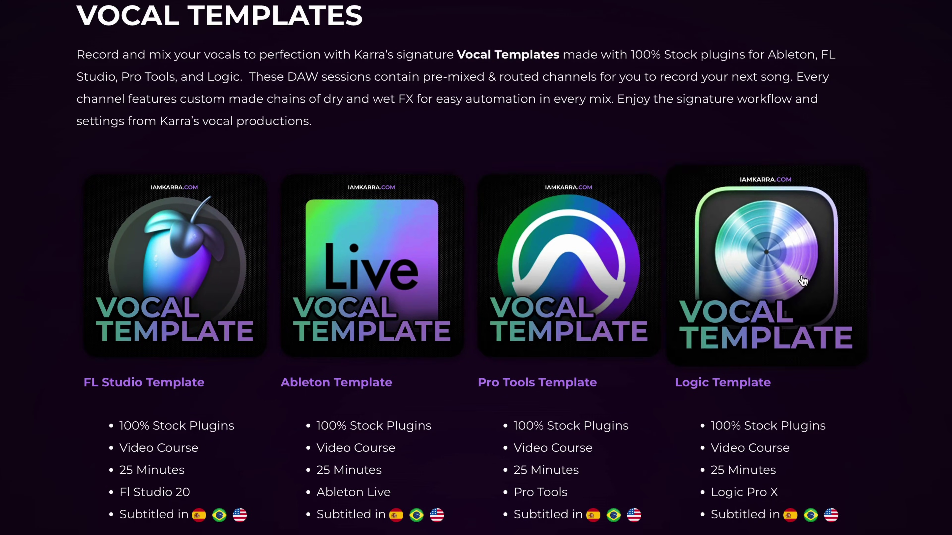
- Scroll the iamkarra.com vocal templates listing down to the Studio One and Cubase templates
{"action": "scroll", "coordinate": [864, 329], "scroll_direction": "down", "scroll_amount": 10}
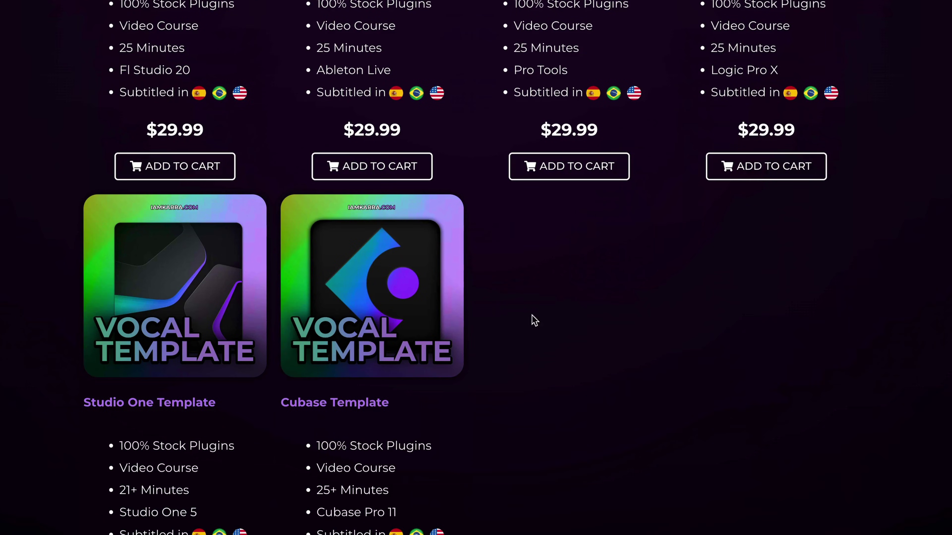